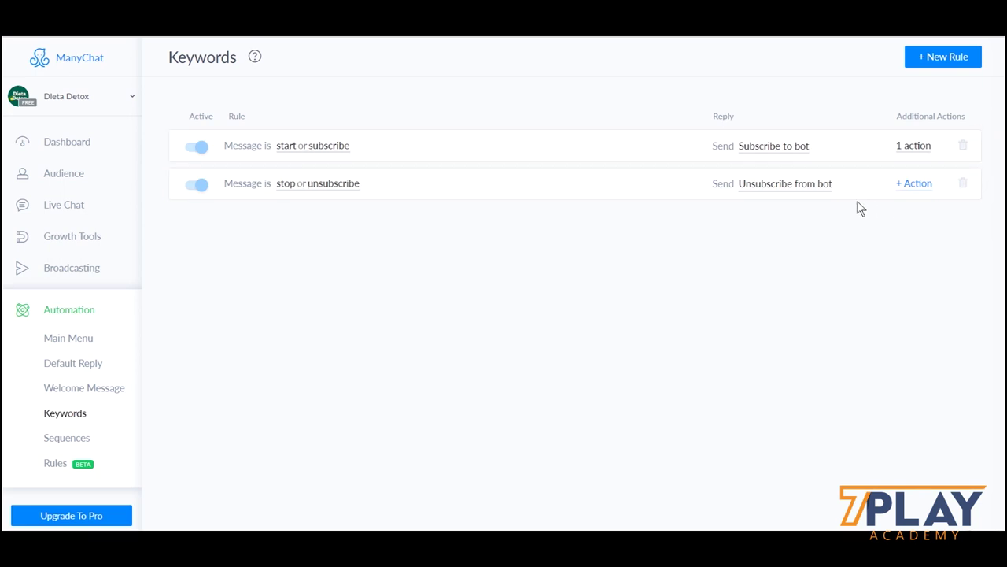
# Step: Review the additional actions of the start/subscribe and stop/unsubscribe keyword rules
pyautogui.click(909, 147)
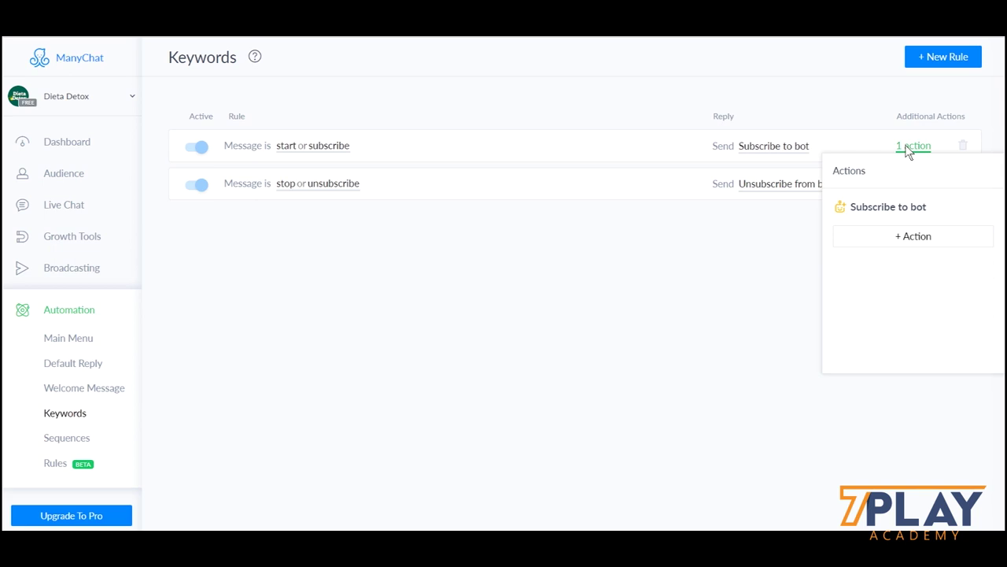
pyautogui.click(608, 323)
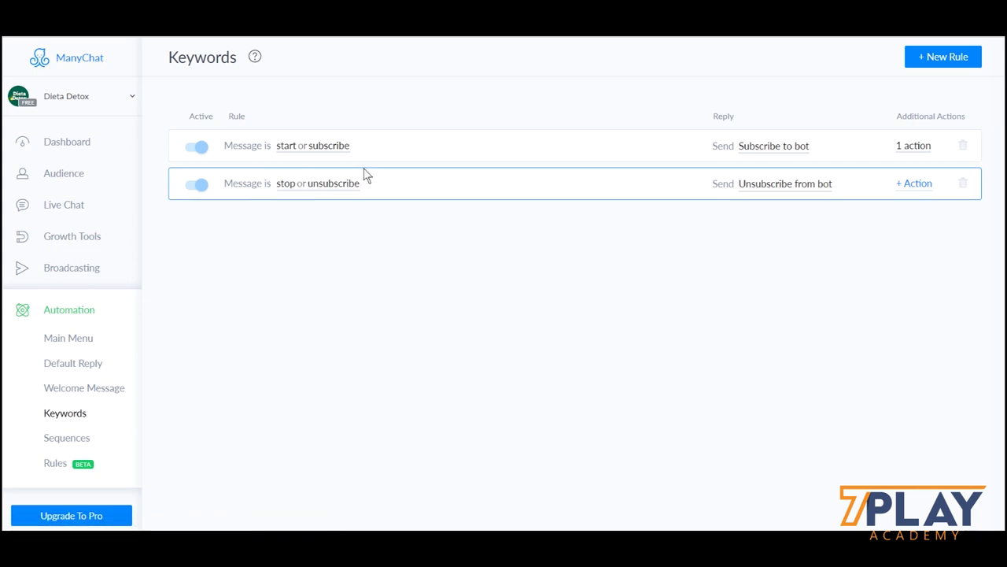
pyautogui.click(916, 184)
pyautogui.click(489, 275)
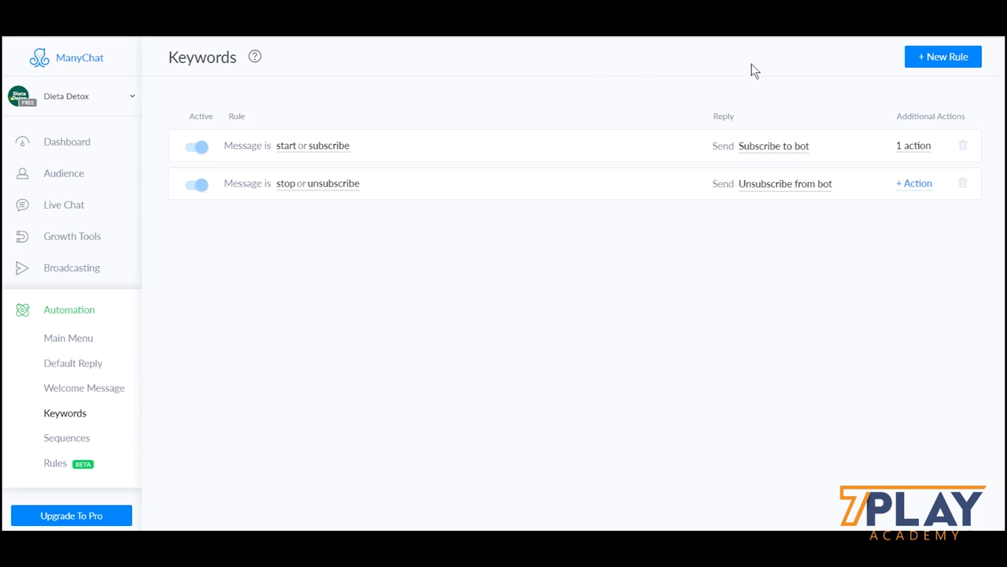
# Step: Create a new keyword rule that triggers when the message is "Oi"
pyautogui.click(938, 63)
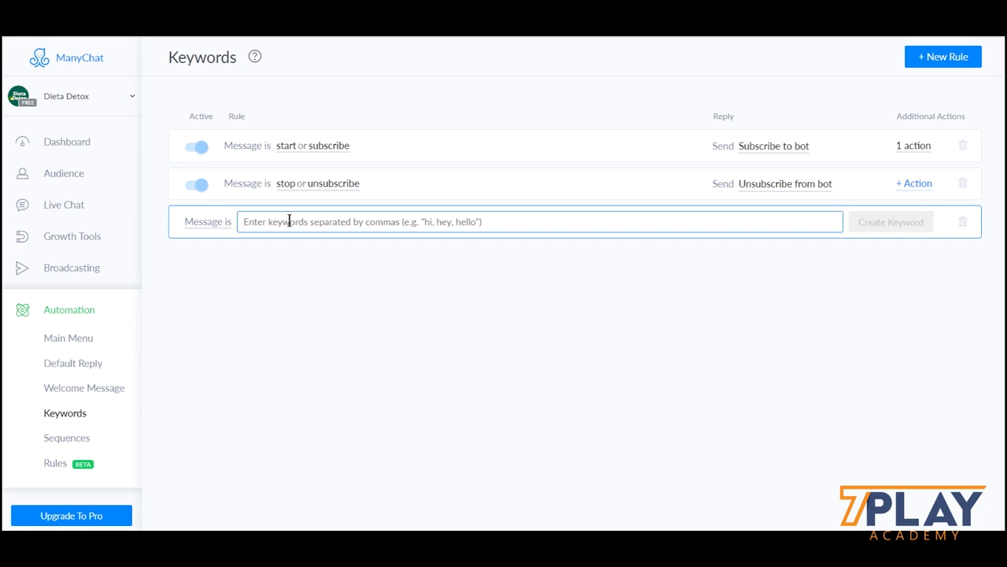
pyautogui.write('Ol')
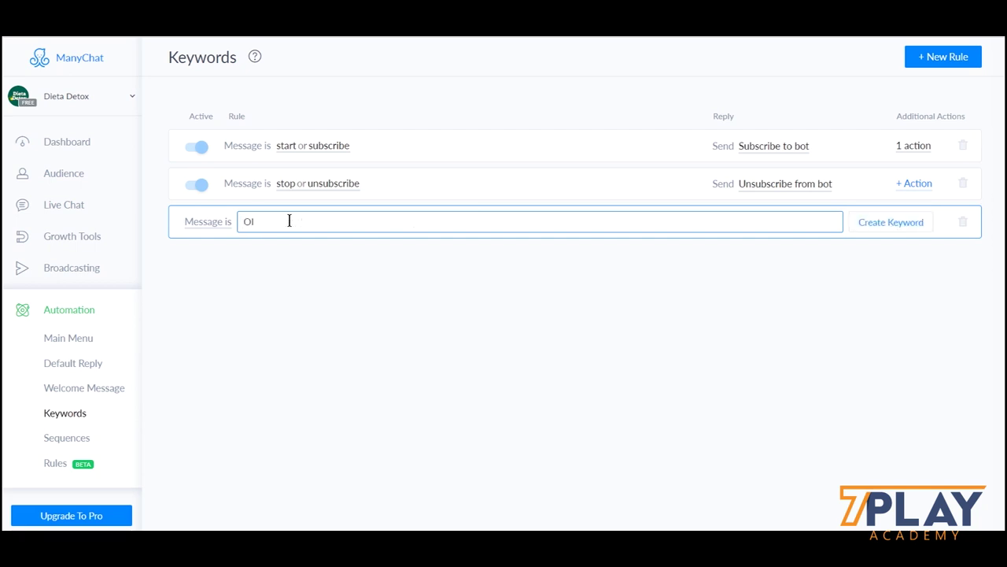
pyautogui.press('BackSpace')
pyautogui.write('i')
pyautogui.click(215, 228)
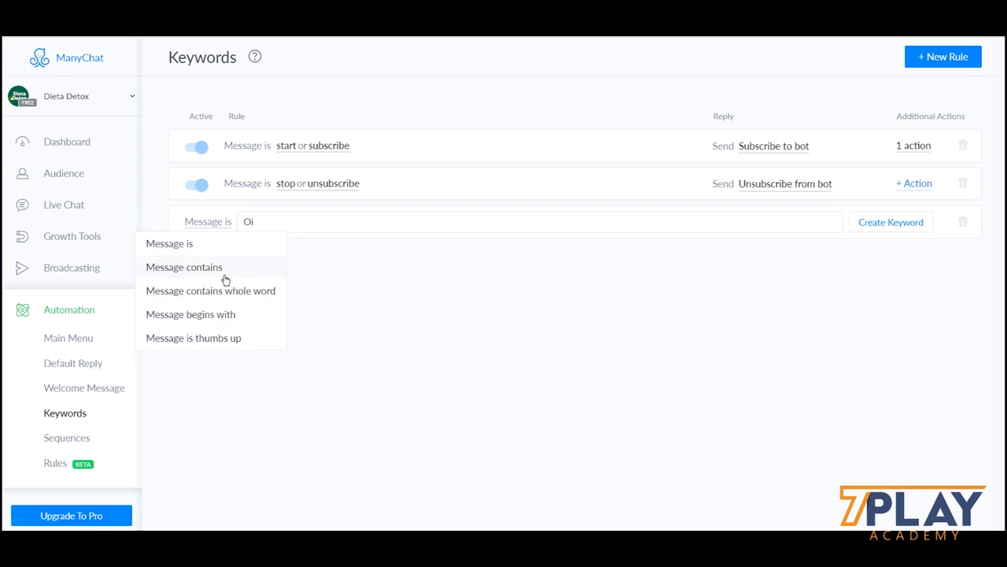
pyautogui.click(866, 283)
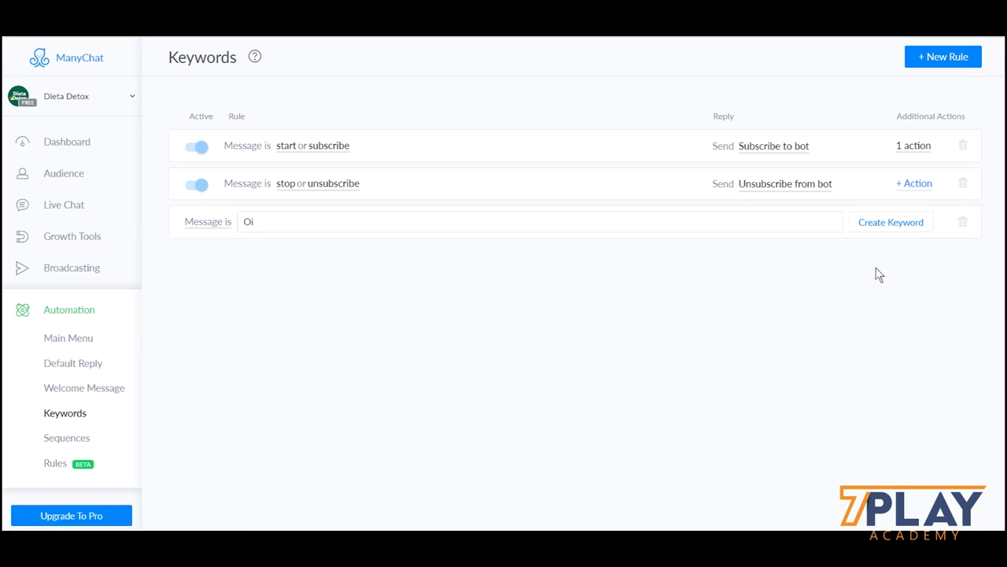
pyautogui.click(896, 225)
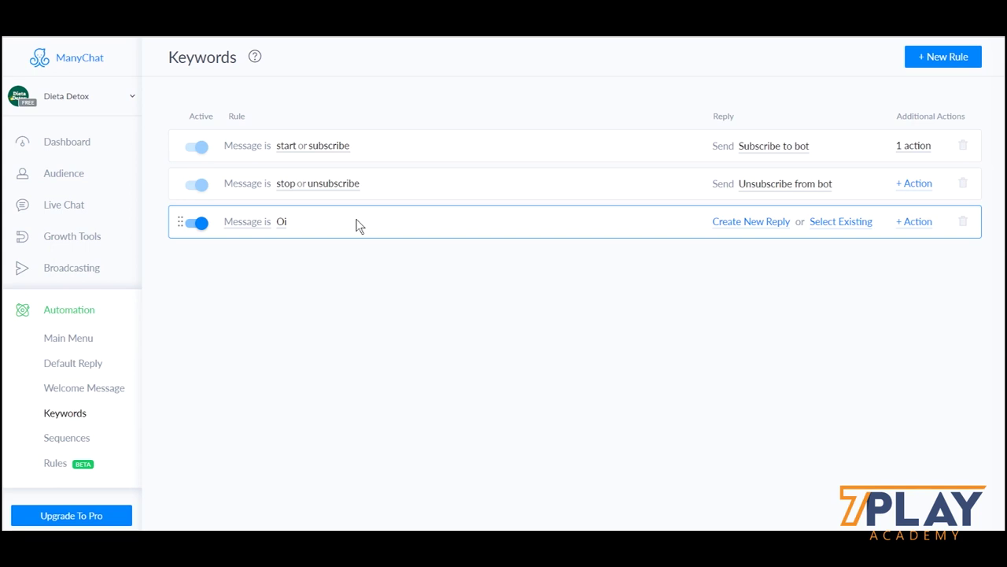
# Step: Look over the actions available for the "Oi" rule and switch the rule to inactive
pyautogui.click(909, 224)
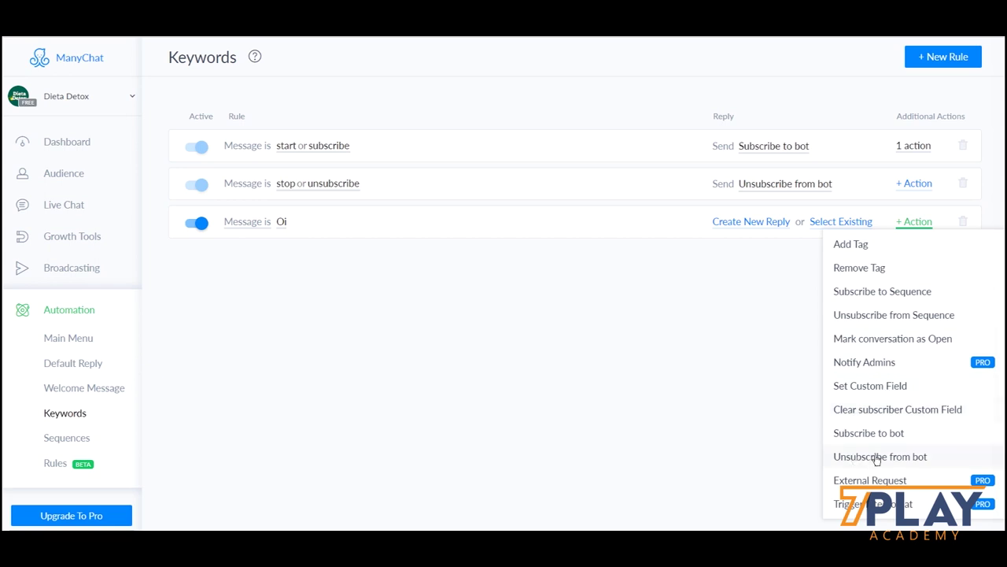
pyautogui.click(211, 227)
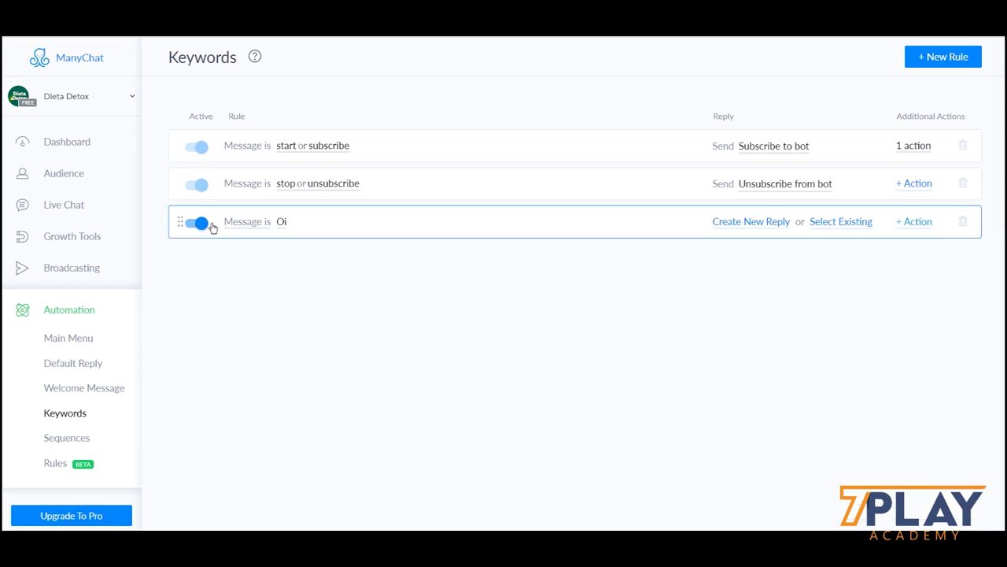
pyautogui.click(193, 225)
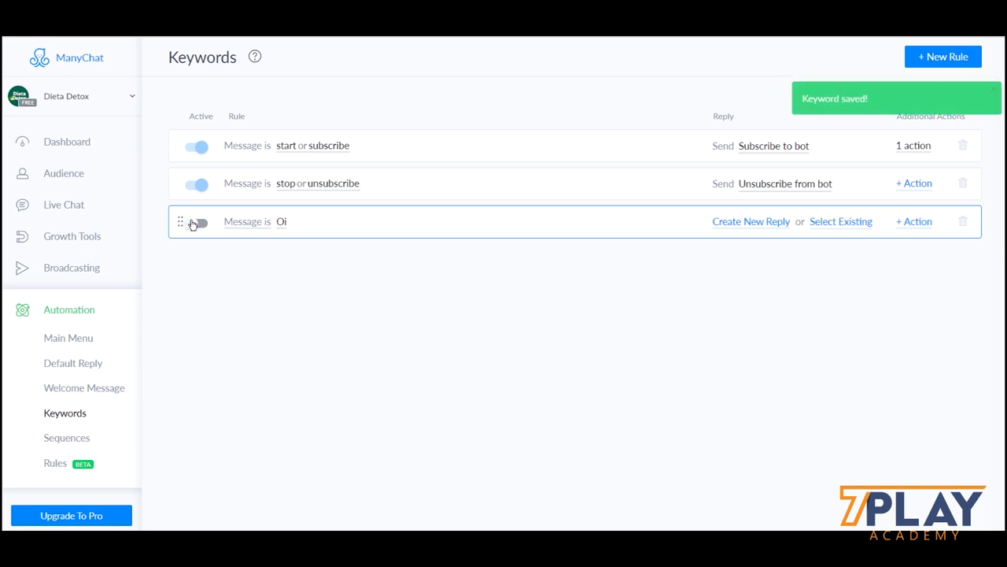
pyautogui.click(193, 225)
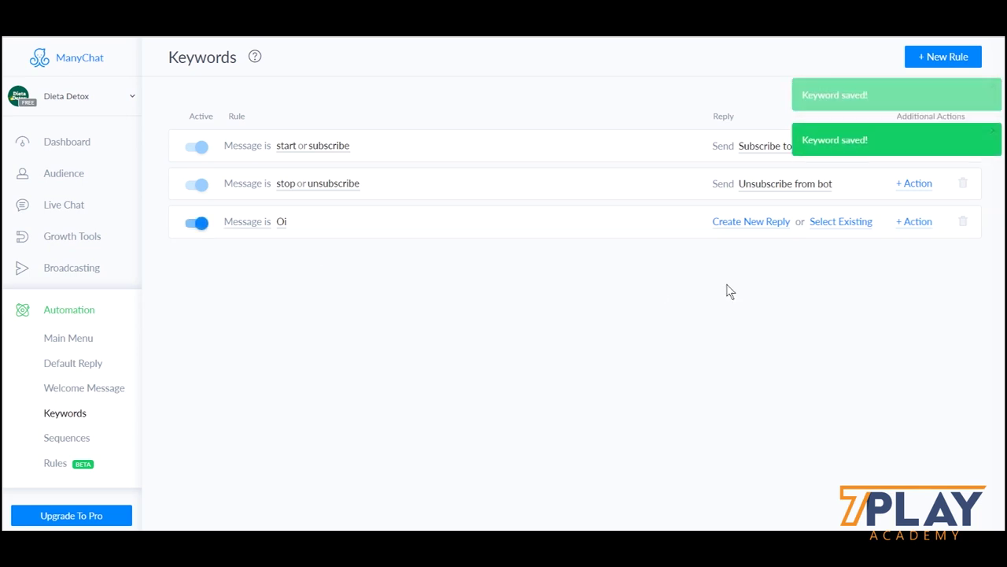
pyautogui.click(198, 225)
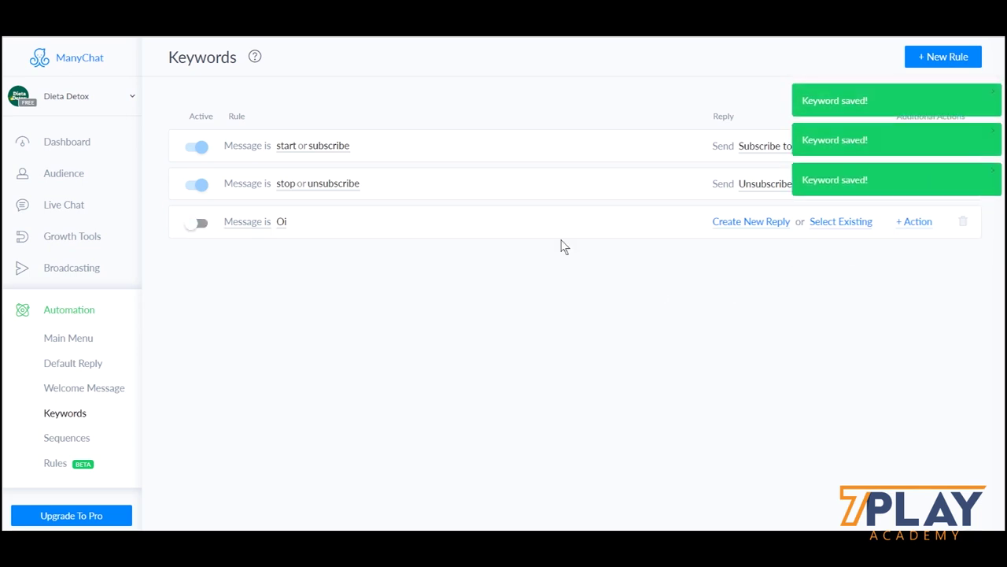
# Step: Add an Unsubscribe from bot action to the "Oi" rule
pyautogui.click(907, 223)
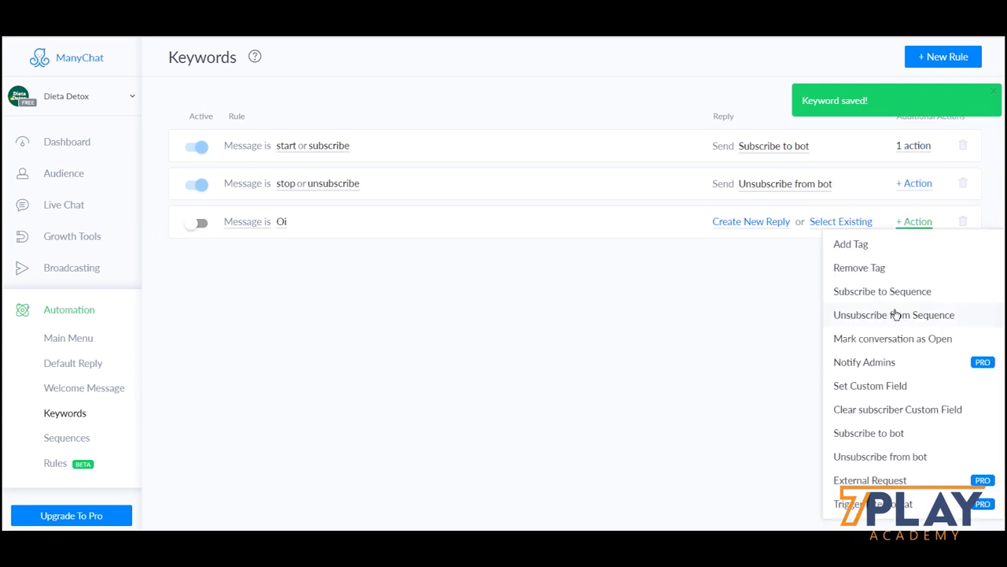
pyautogui.click(893, 456)
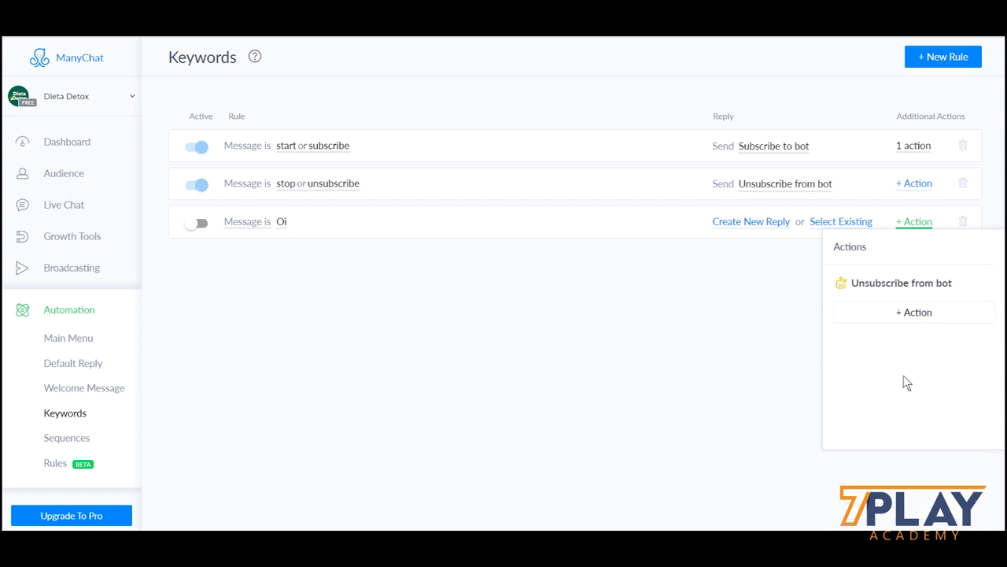
pyautogui.click(808, 362)
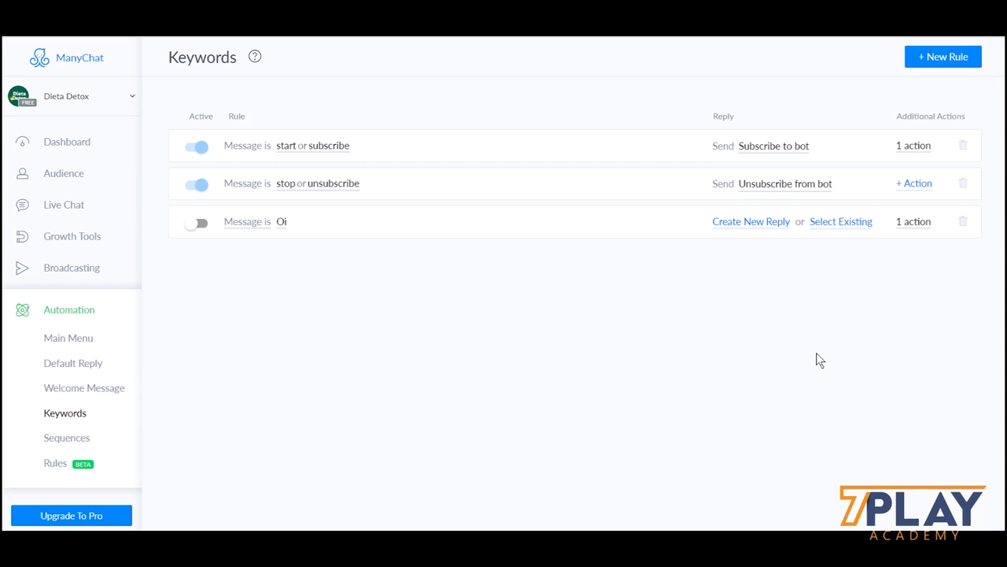
# Step: Delete the Unsubscribe from bot action from the "Oi" rule and activate the rule again
pyautogui.click(917, 224)
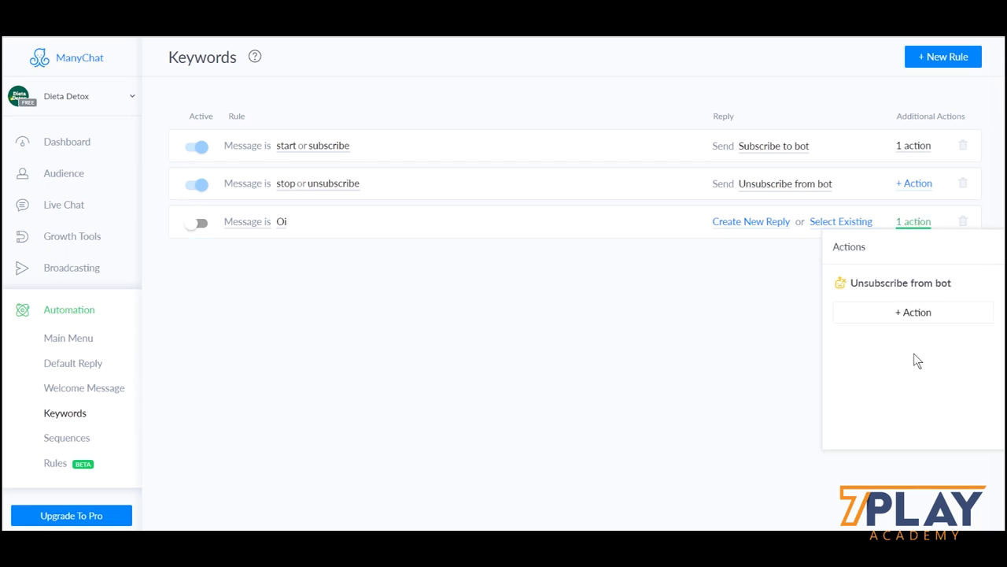
pyautogui.click(990, 285)
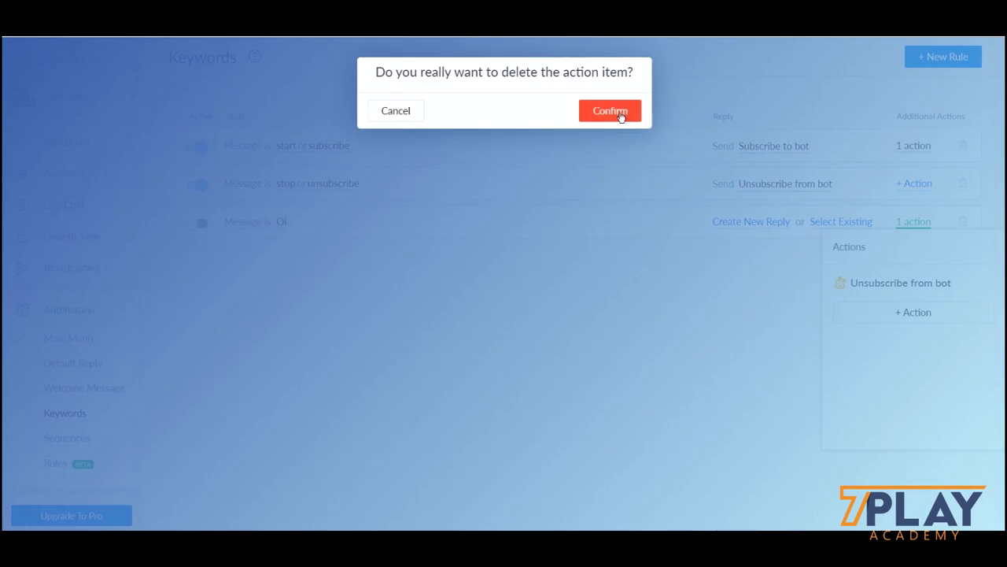
pyautogui.click(621, 112)
pyautogui.click(197, 223)
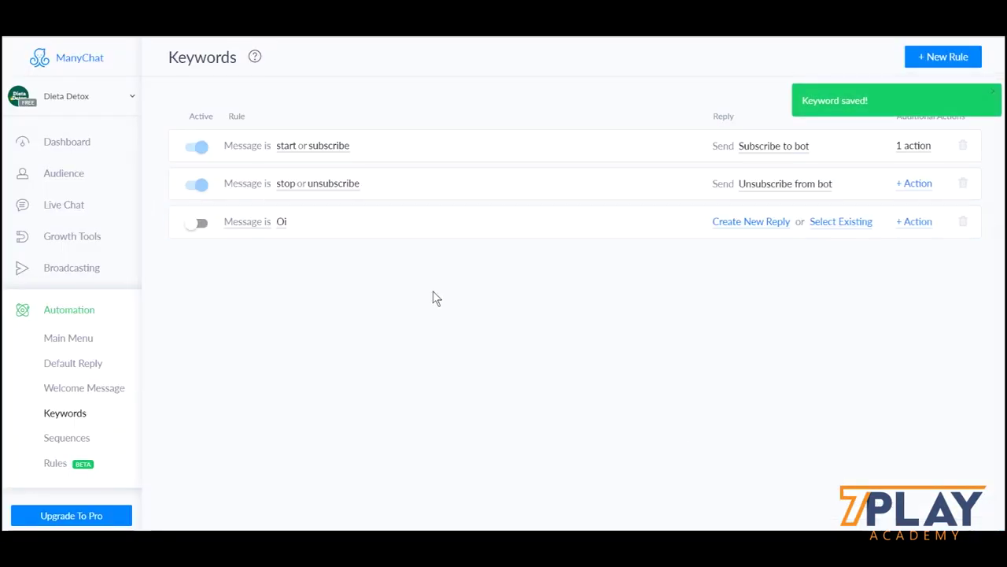
# Step: Replace the keyword of the "Oi" rule with "Castelo de cartas"
pyautogui.click(285, 223)
pyautogui.doubleClick(315, 221)
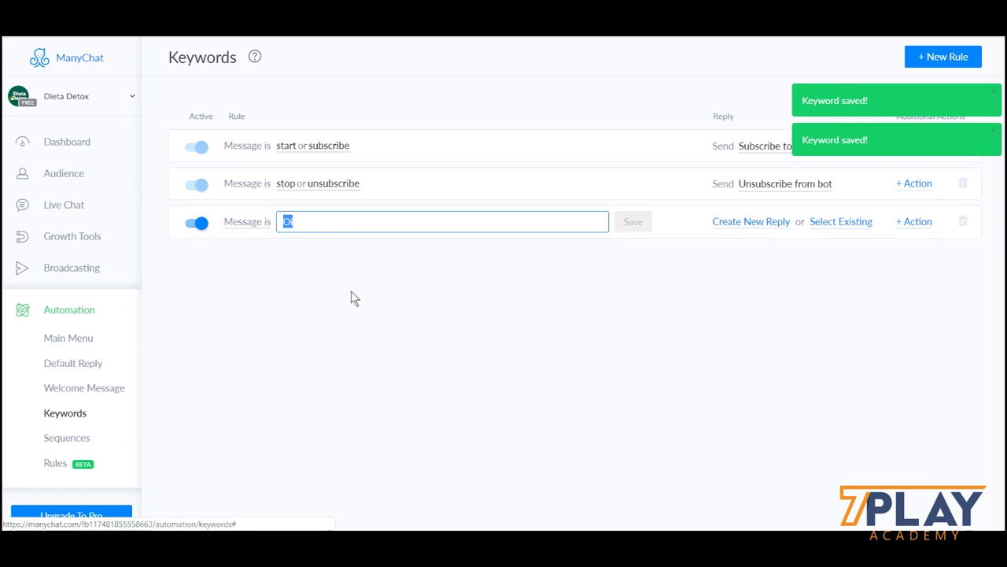
pyautogui.press('BackSpace')
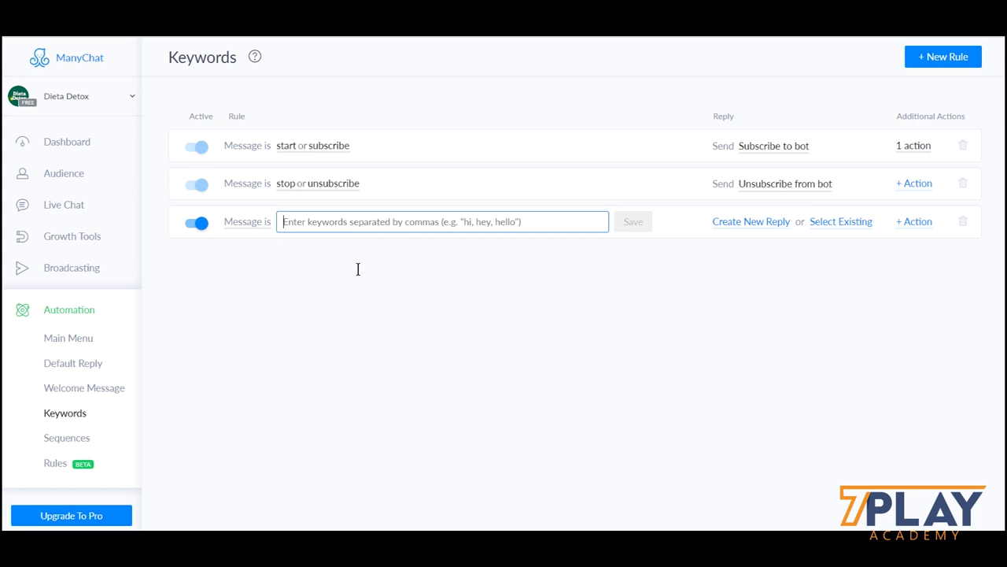
pyautogui.write('Castelo de cartas')
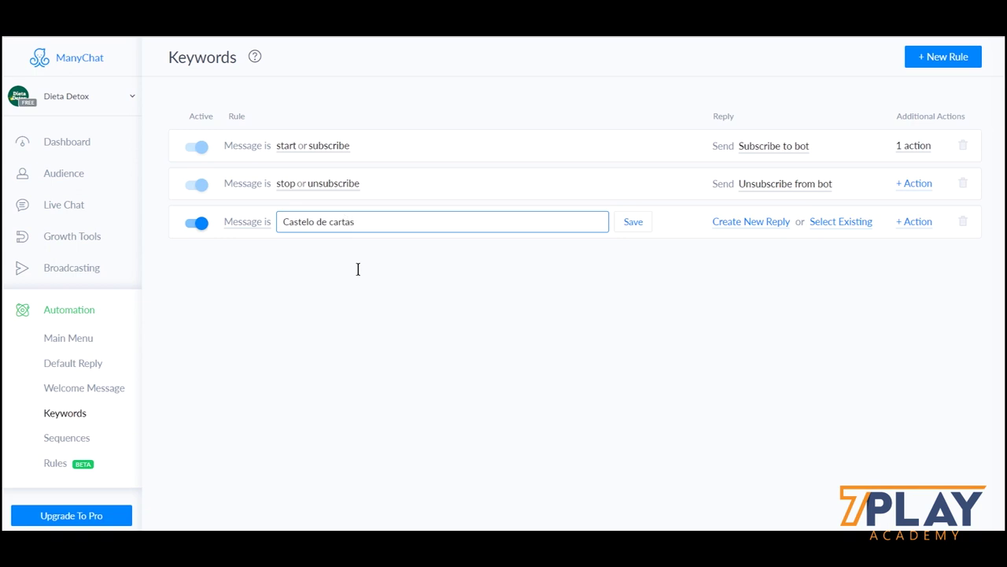
# Step: Try the conditions Message contains, Message begins with and Message is thumbs up on the "Castelo de cartas" rule
pyautogui.click(263, 227)
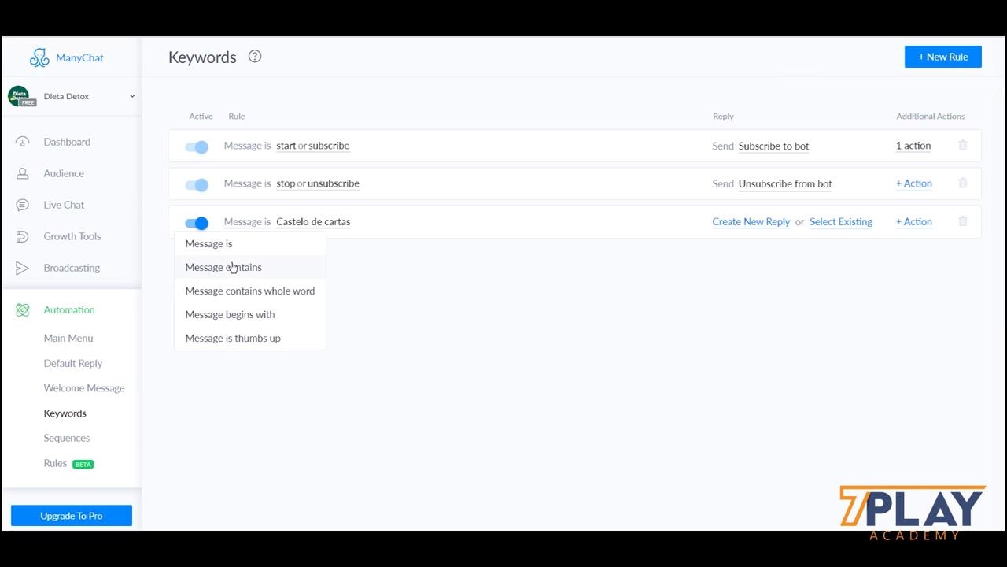
pyautogui.click(233, 268)
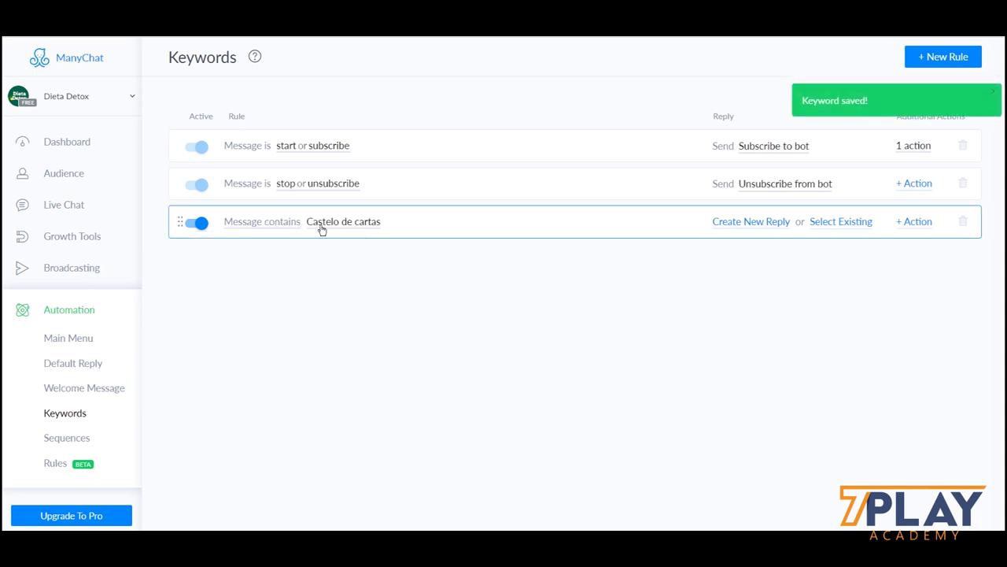
pyautogui.click(294, 223)
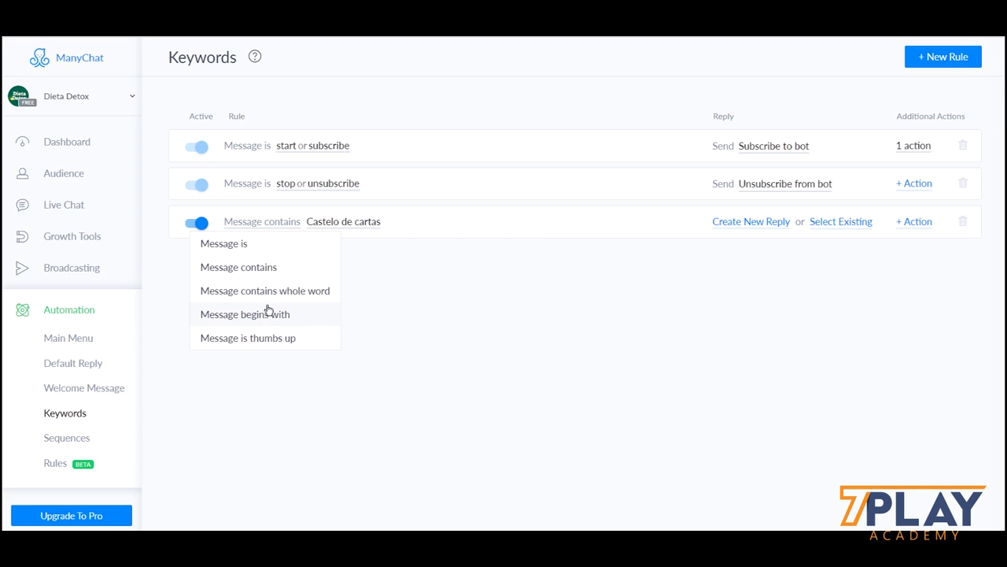
pyautogui.click(268, 312)
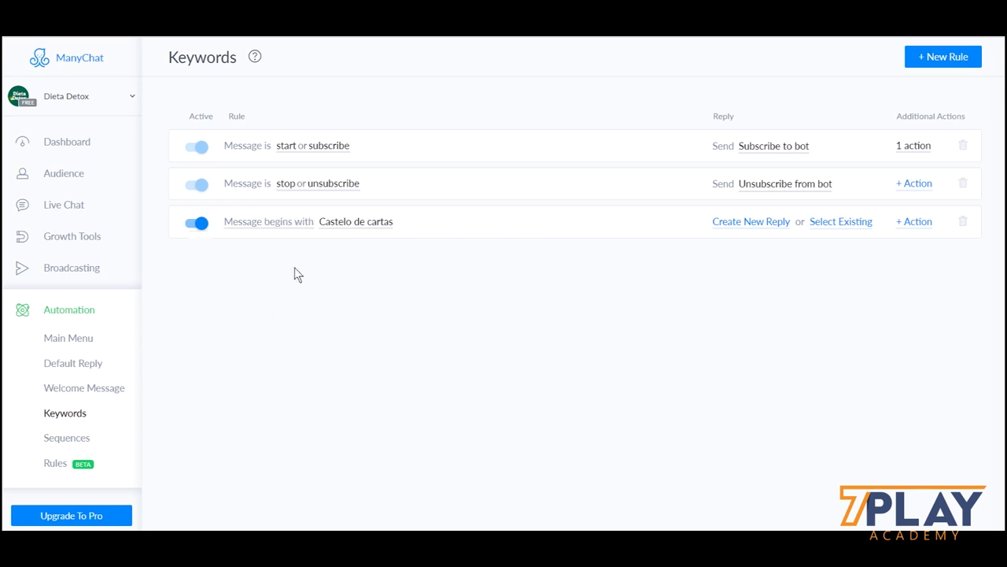
pyautogui.click(259, 222)
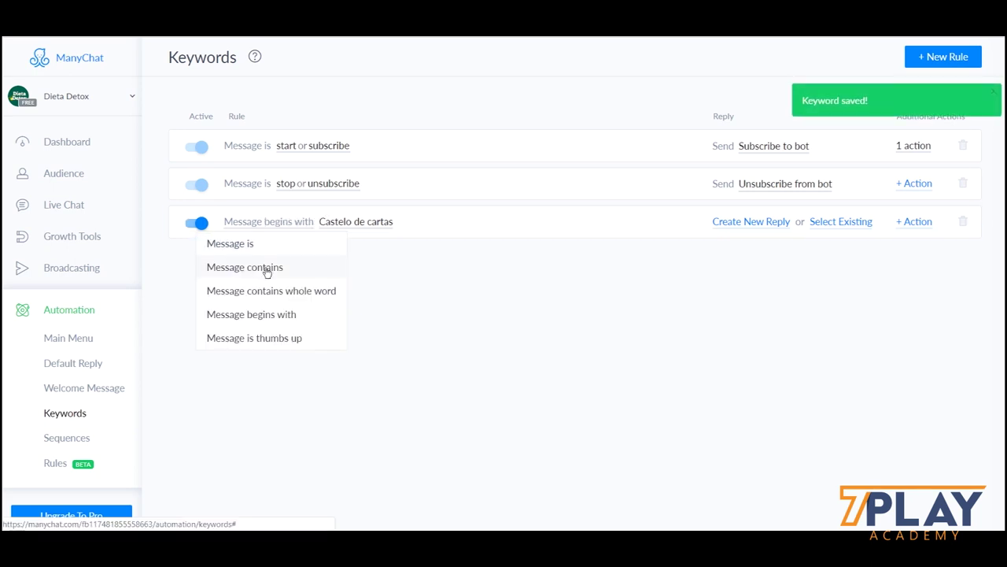
pyautogui.click(282, 337)
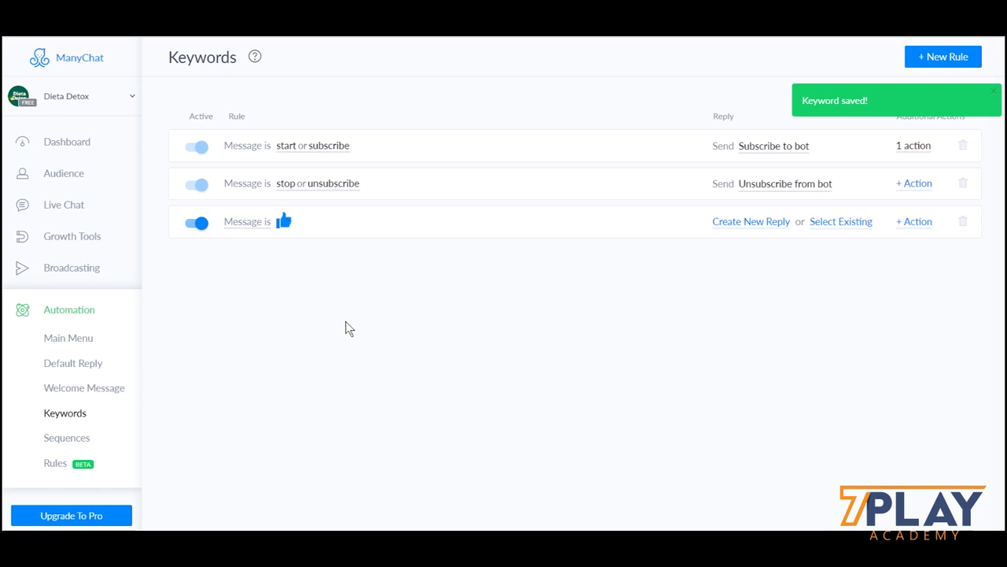
# Step: Set the thumbs-up rule's condition to Message is with the keyword "Castelo de Cartas" and save it
pyautogui.click(258, 223)
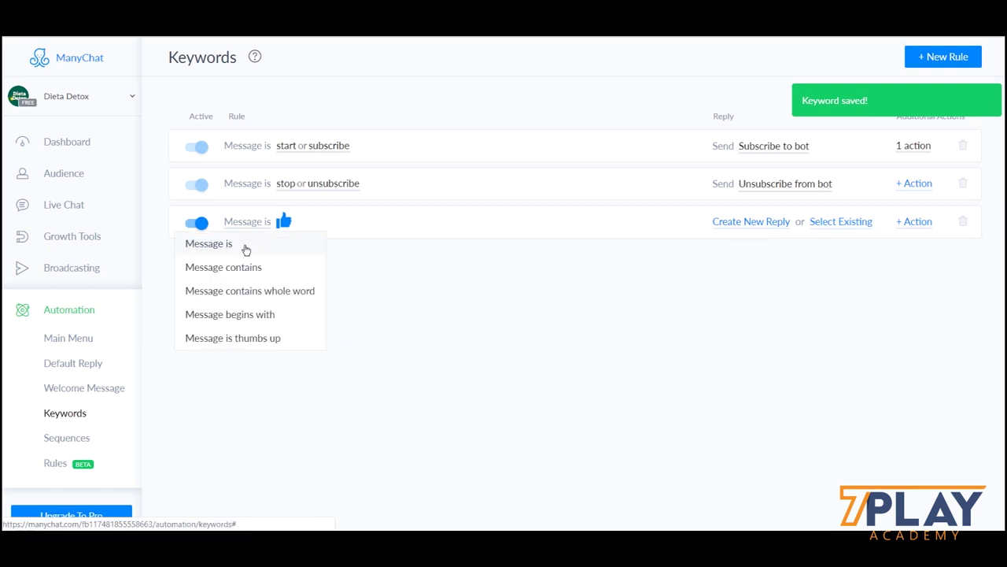
pyautogui.click(246, 246)
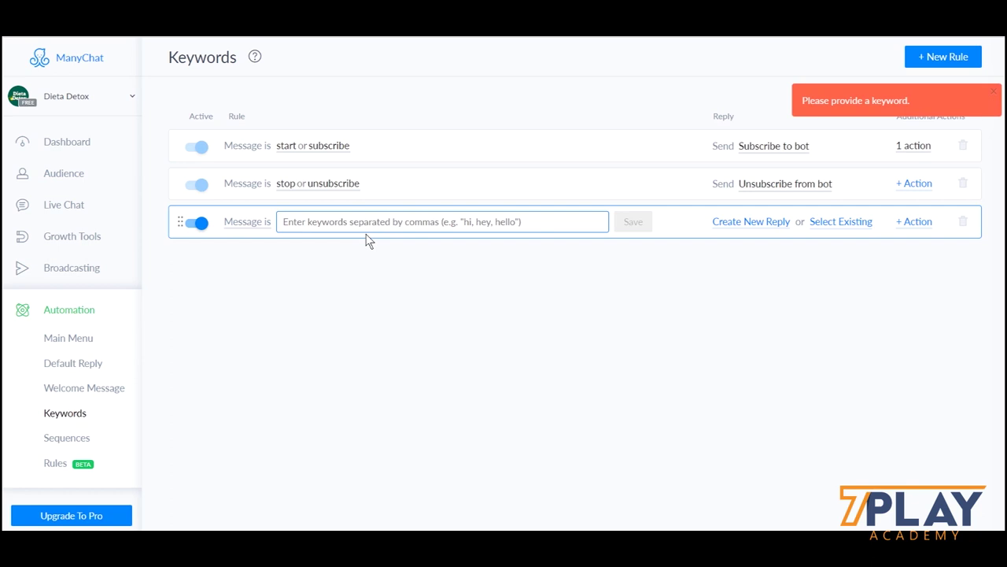
pyautogui.write('Castelo')
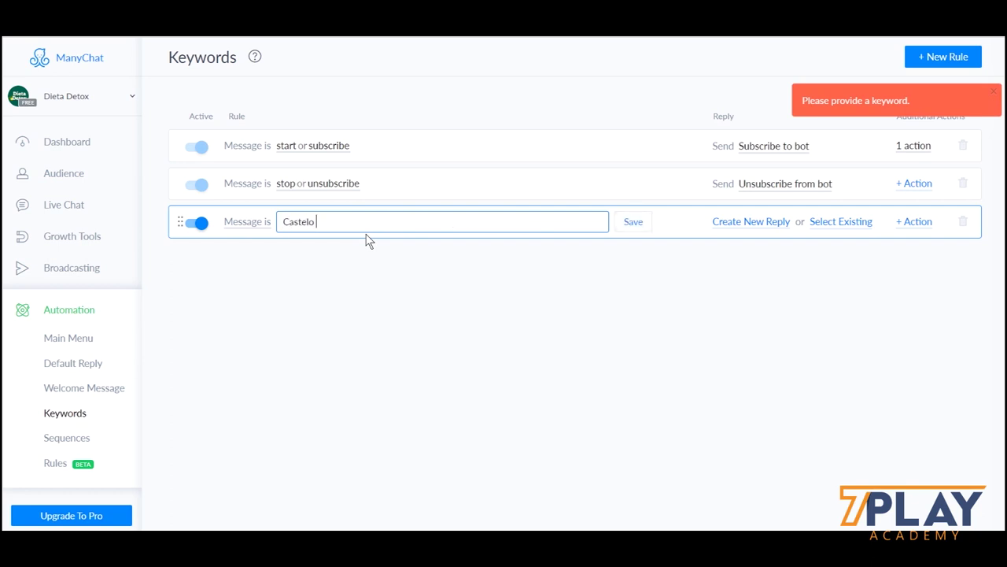
pyautogui.write(' de Cartas')
pyautogui.press('Return')
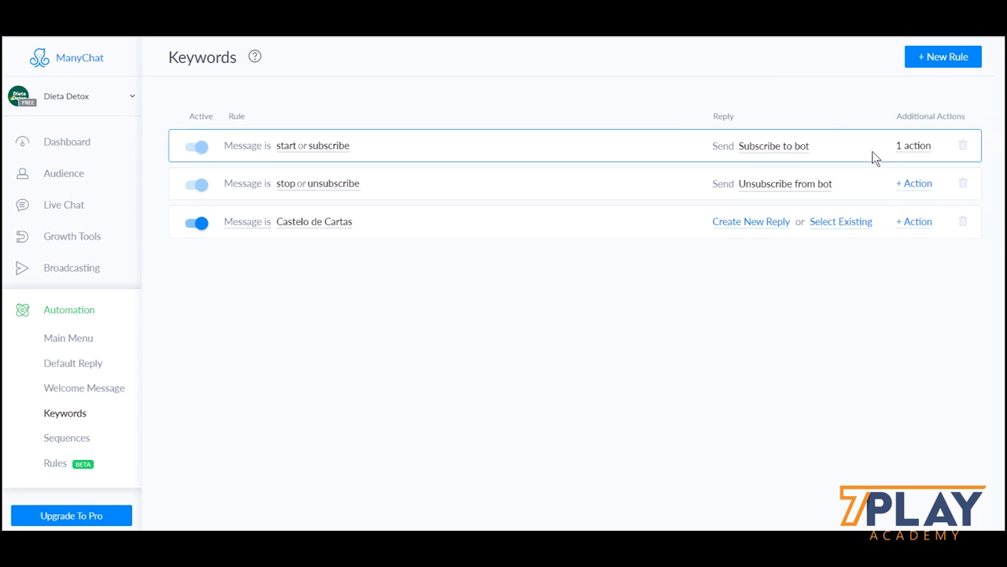
# Step: Try adding a Set Custom Field action to the "Castelo de Cartas" rule
pyautogui.click(917, 223)
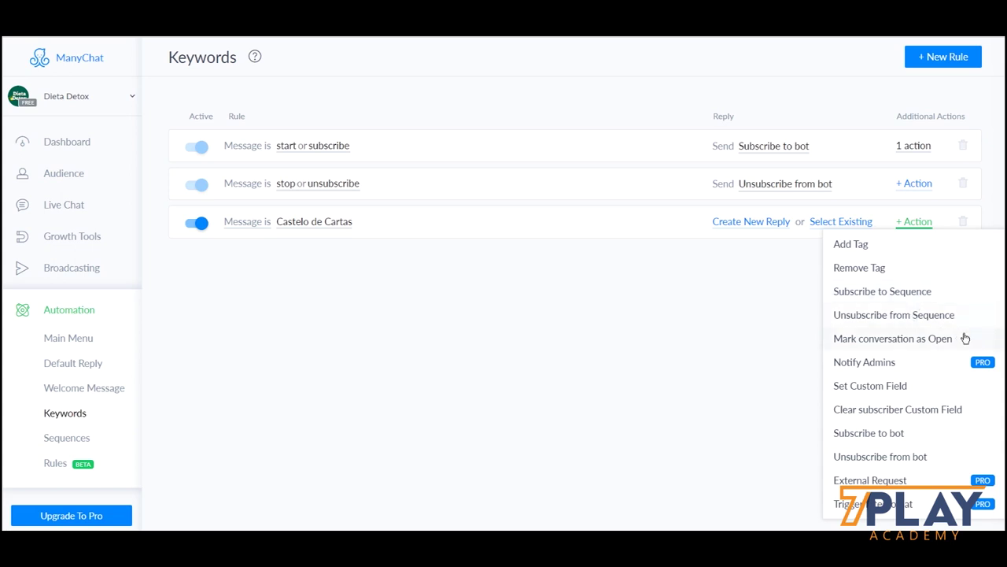
pyautogui.click(946, 385)
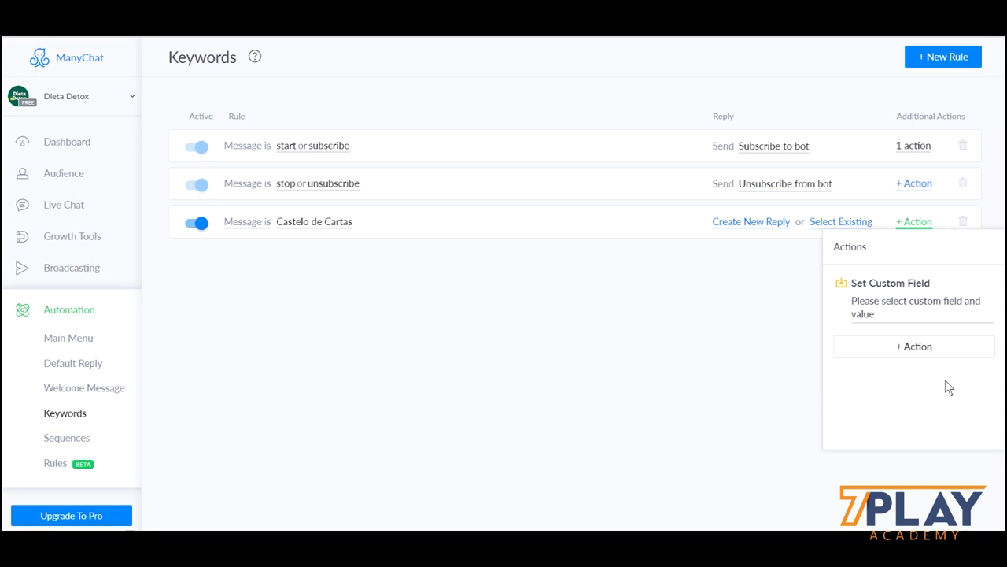
pyautogui.click(713, 394)
pyautogui.click(925, 223)
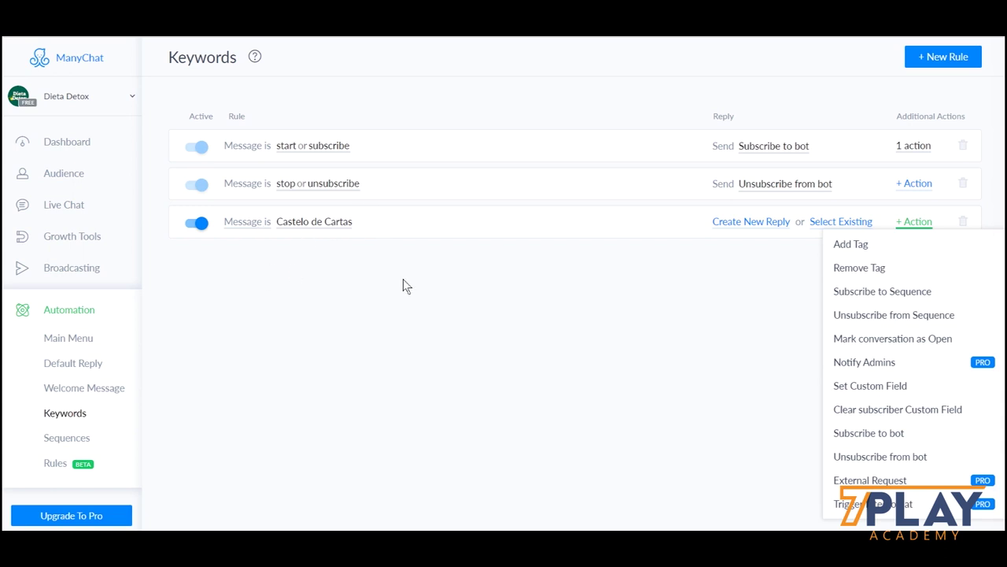
pyautogui.click(756, 355)
# Step: Add a new keyword rule with the condition Message contains and enter "@" as its keyword
pyautogui.click(938, 61)
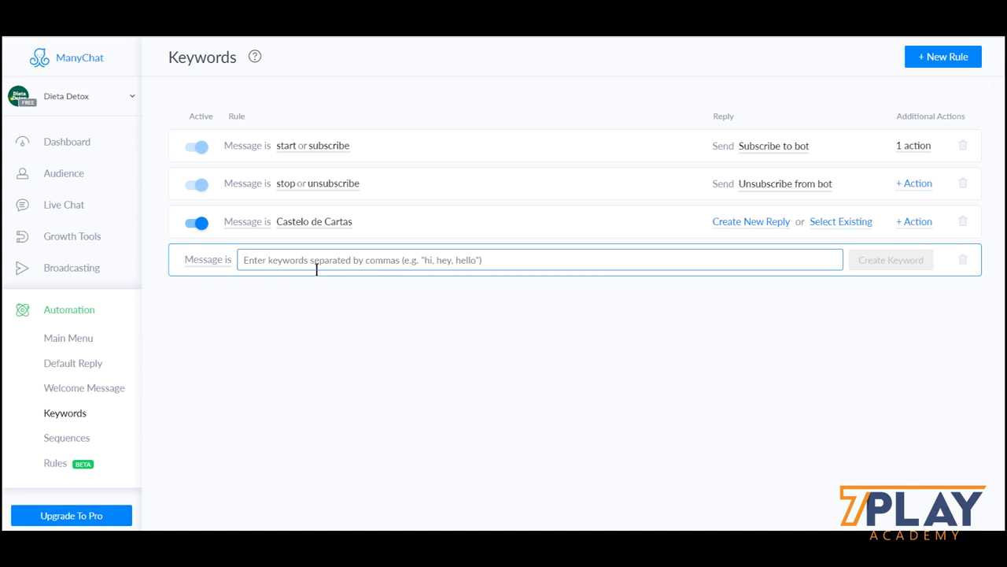
pyautogui.click(227, 265)
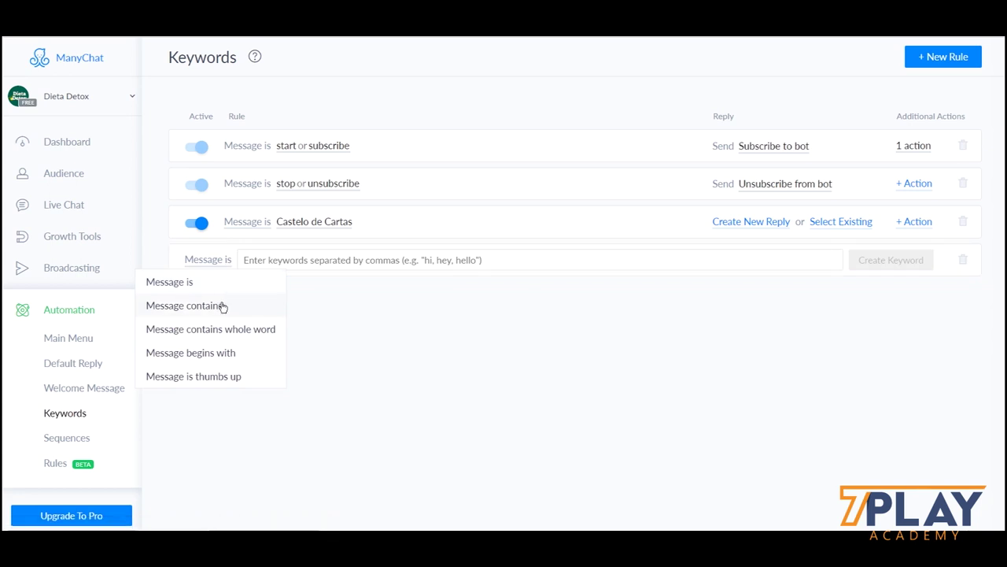
pyautogui.click(221, 305)
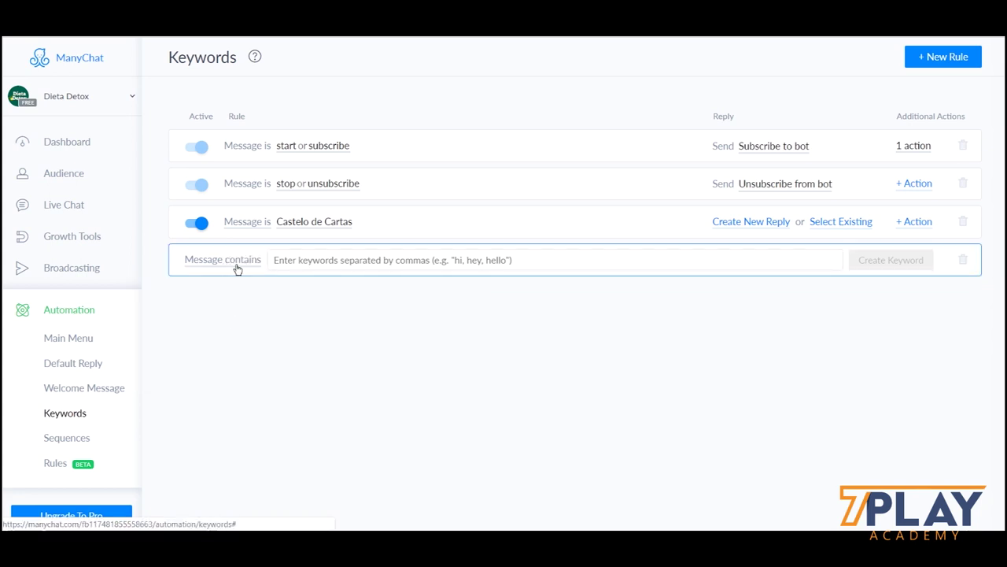
pyautogui.click(274, 260)
pyautogui.write('@')
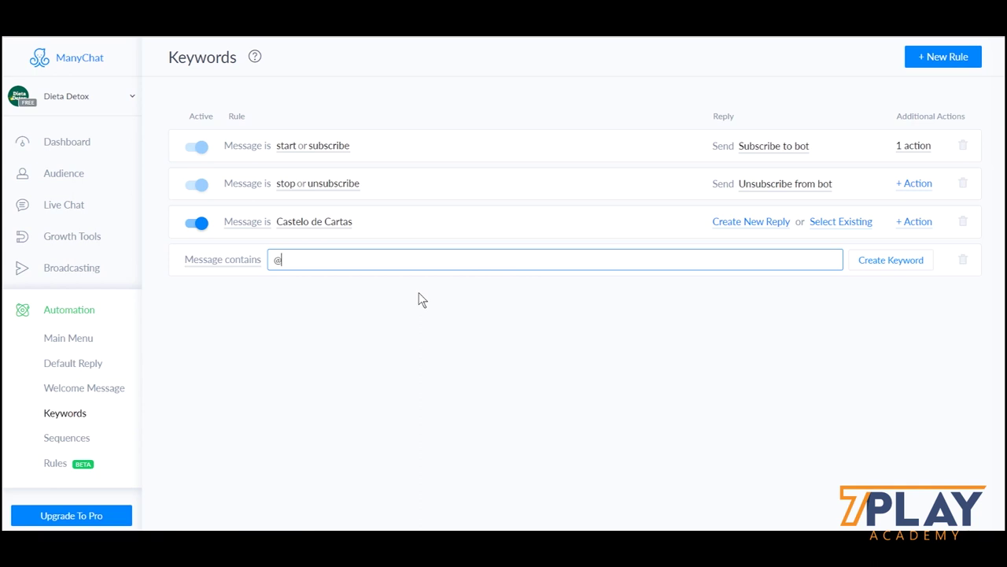
# Step: Try extending the "@" keyword with "gmail.com" and with "hotmail.com", removing each ending again
pyautogui.write('gmail.com')
pyautogui.press('BackSpace')
pyautogui.press('BackSpace')
pyautogui.press('BackSpace')
pyautogui.press('BackSpace')
pyautogui.press('BackSpace')
pyautogui.press('BackSpace')
pyautogui.press('BackSpace')
pyautogui.press('BackSpace')
pyautogui.press('BackSpace')
pyautogui.write('hotmail.com')
pyautogui.press('BackSpace')
pyautogui.press('BackSpace')
pyautogui.press('BackSpace')
pyautogui.press('BackSpace')
pyautogui.press('BackSpace')
pyautogui.press('BackSpace')
pyautogui.press('BackSpace')
pyautogui.press('BackSpace')
pyautogui.press('BackSpace')
pyautogui.press('BackSpace')
pyautogui.press('BackSpace')
# Step: Create the "@" keyword rule and add a Set Custom Field action for the E-mail user field
pyautogui.press('Return')
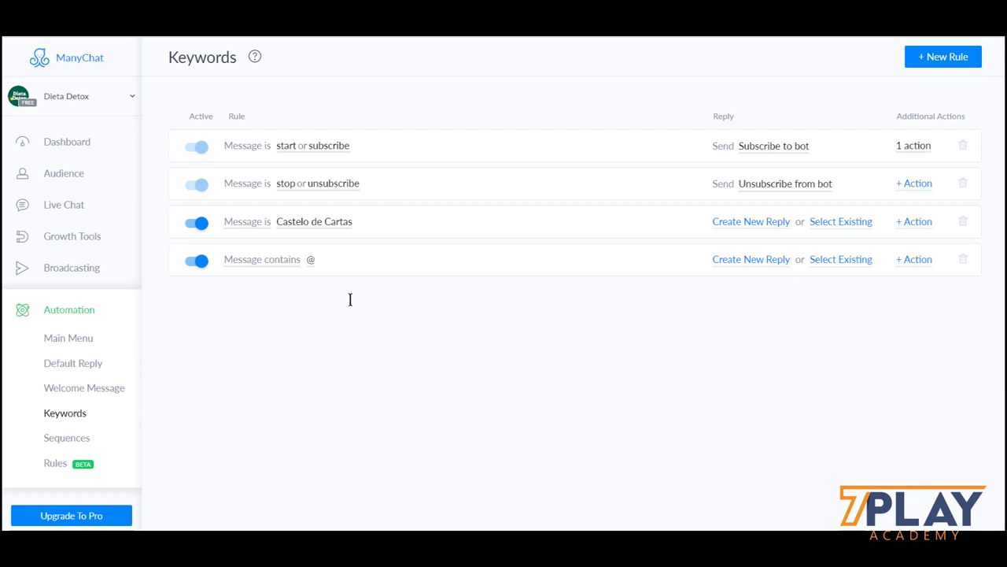
pyautogui.click(911, 260)
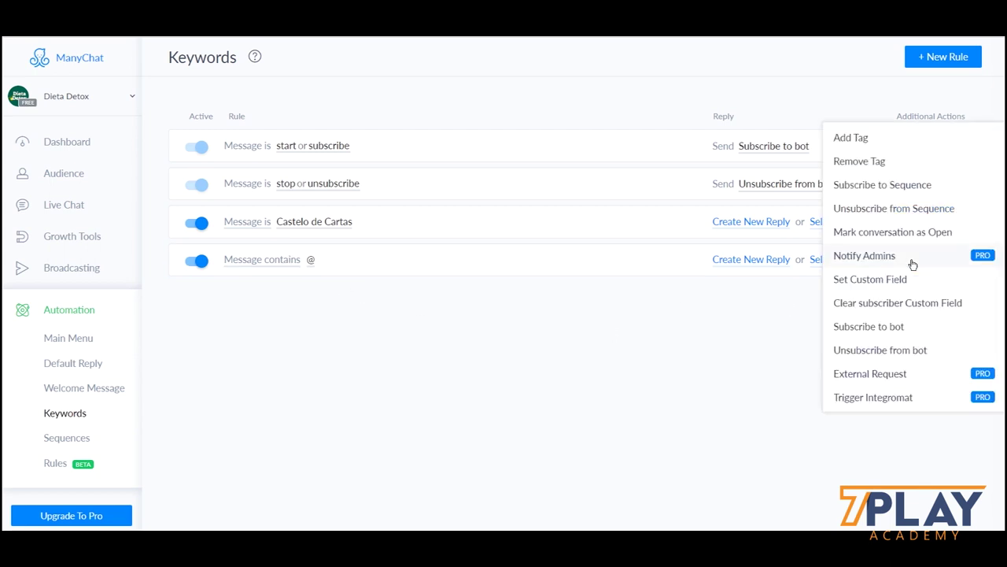
pyautogui.click(902, 281)
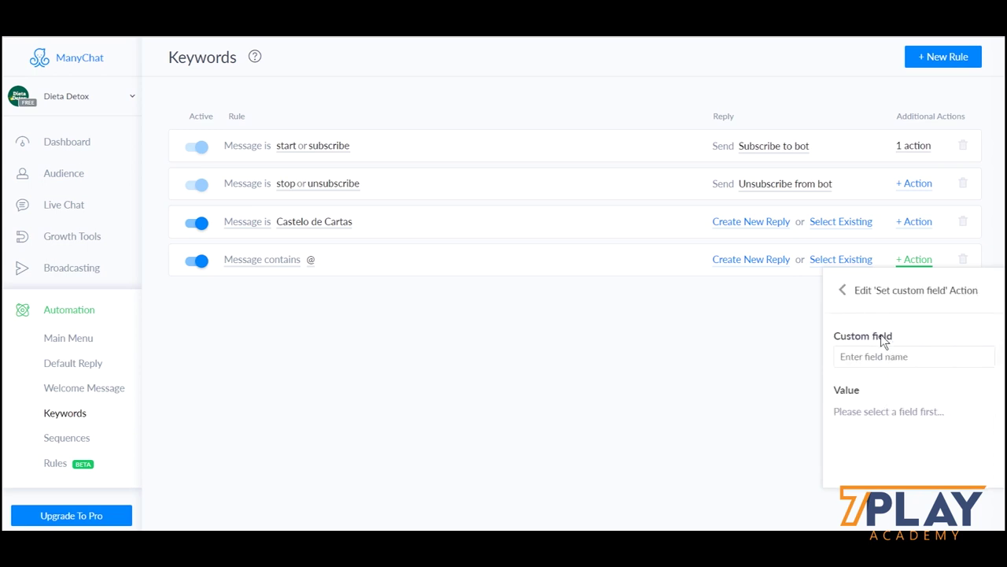
pyautogui.click(882, 355)
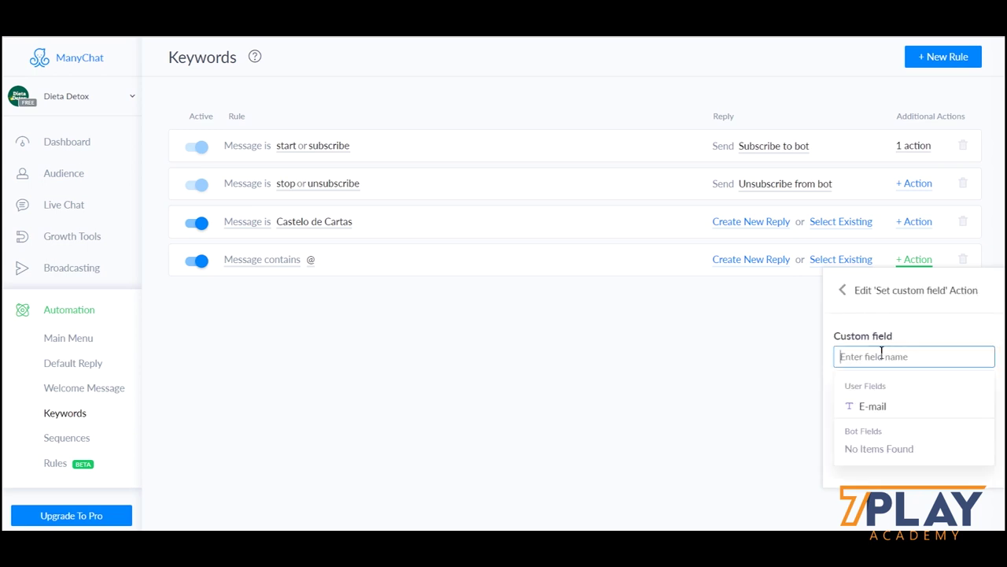
pyautogui.click(899, 406)
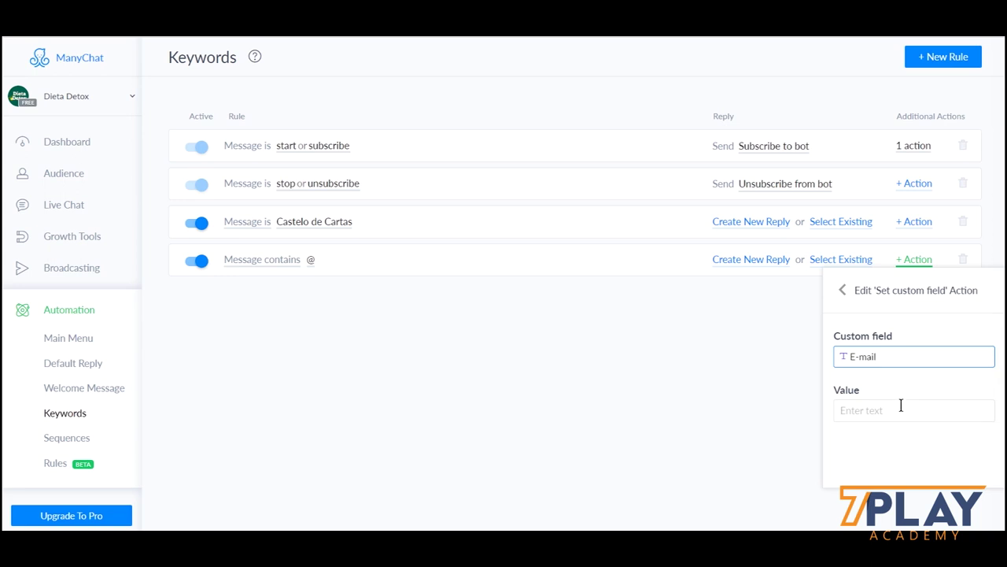
# Step: Set the E-mail field's value to the Last Text Input variable and review the finished action on the "@" rule
pyautogui.click(901, 406)
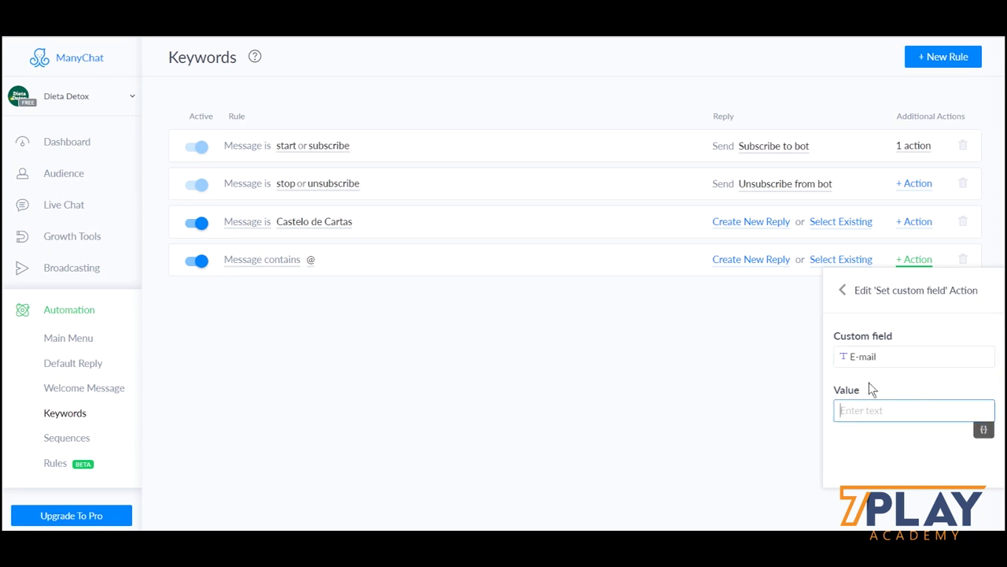
pyautogui.click(984, 431)
pyautogui.scroll(-5, 844, 482)
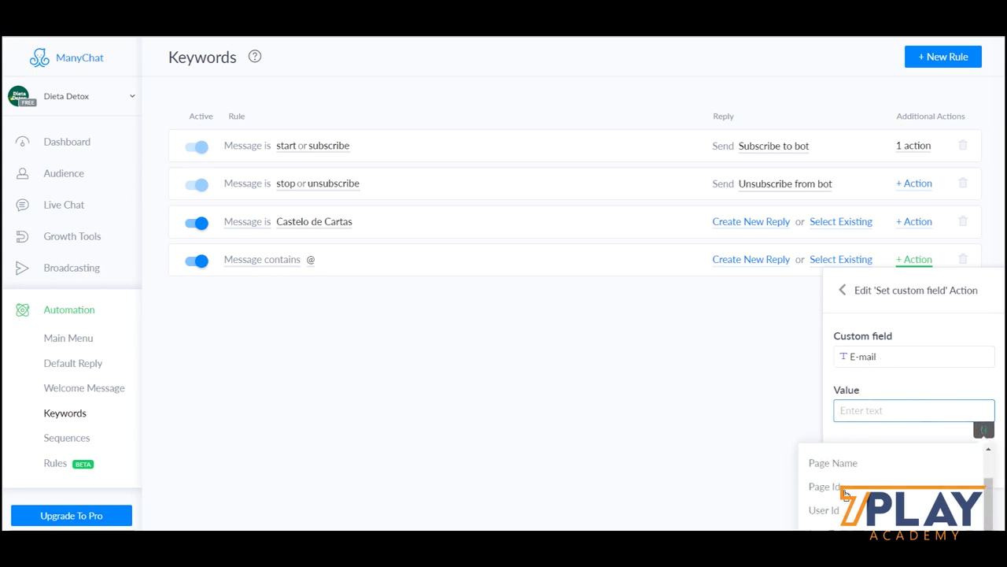
pyautogui.scroll(-2, 844, 493)
pyautogui.scroll(2, 844, 494)
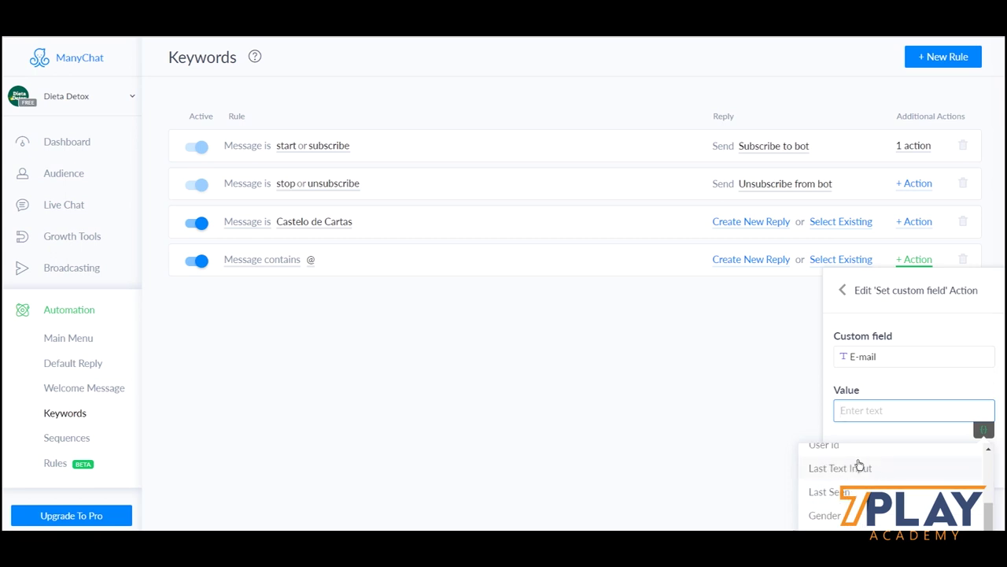
pyautogui.click(845, 467)
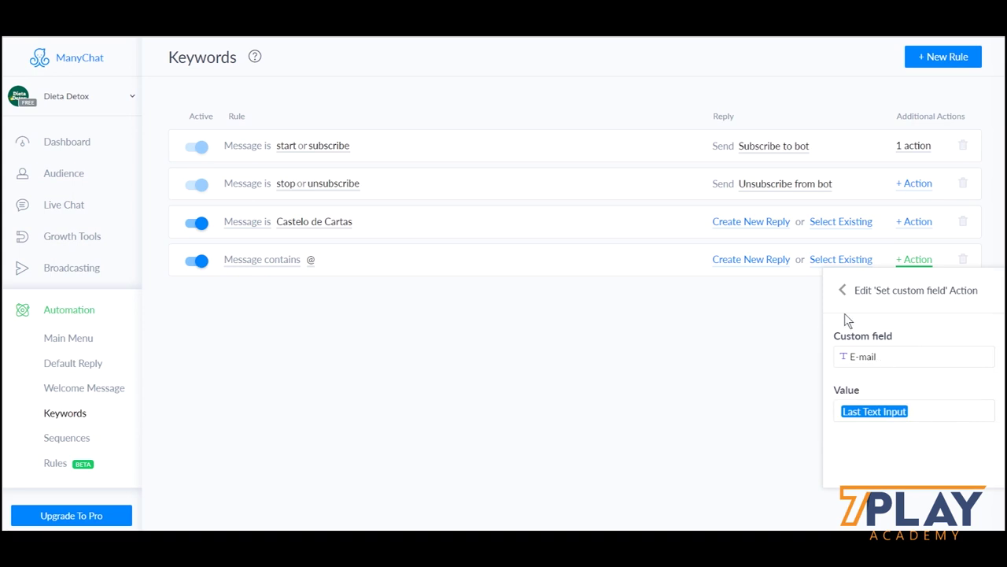
pyautogui.click(842, 291)
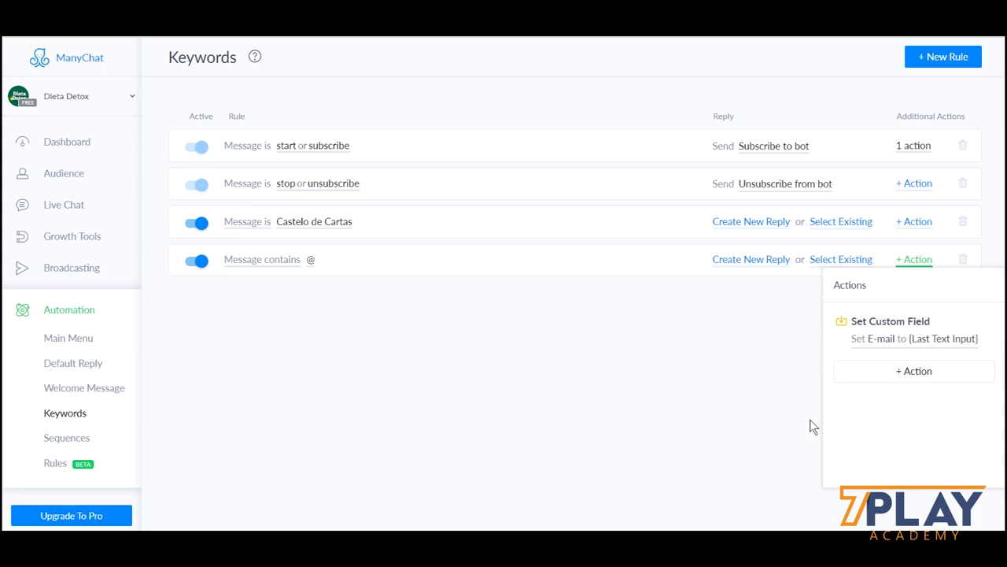
pyautogui.click(592, 332)
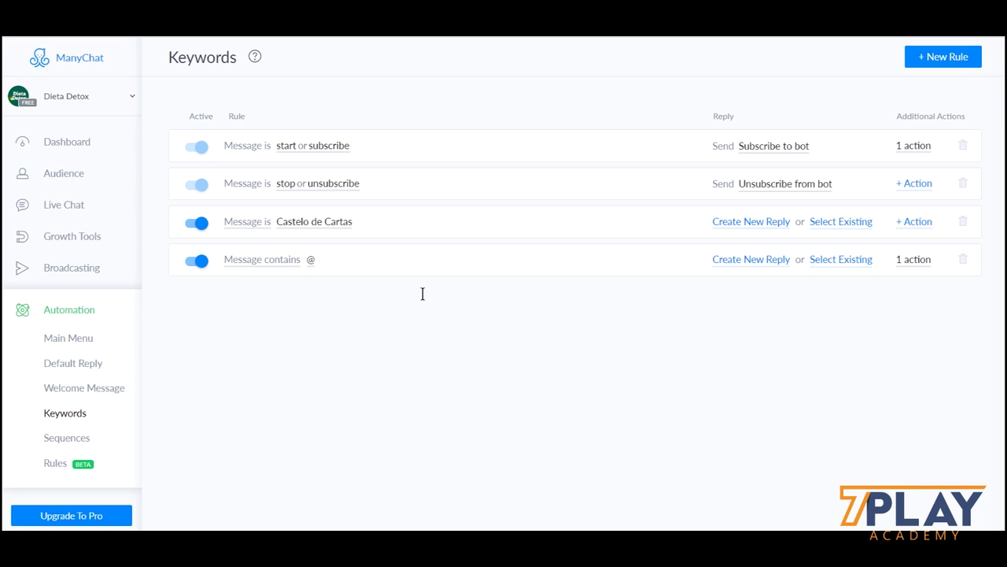
pyautogui.click(915, 261)
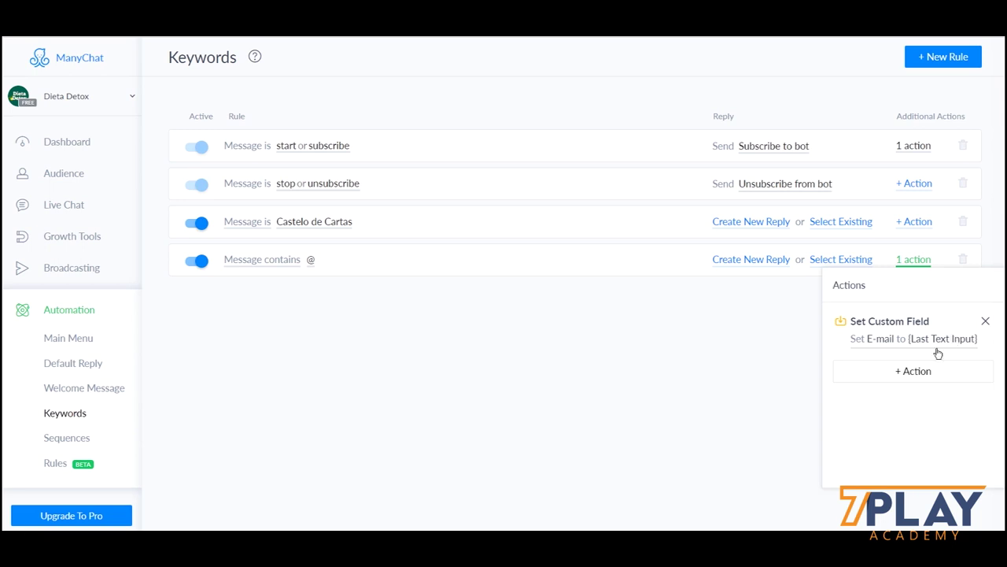
pyautogui.click(771, 338)
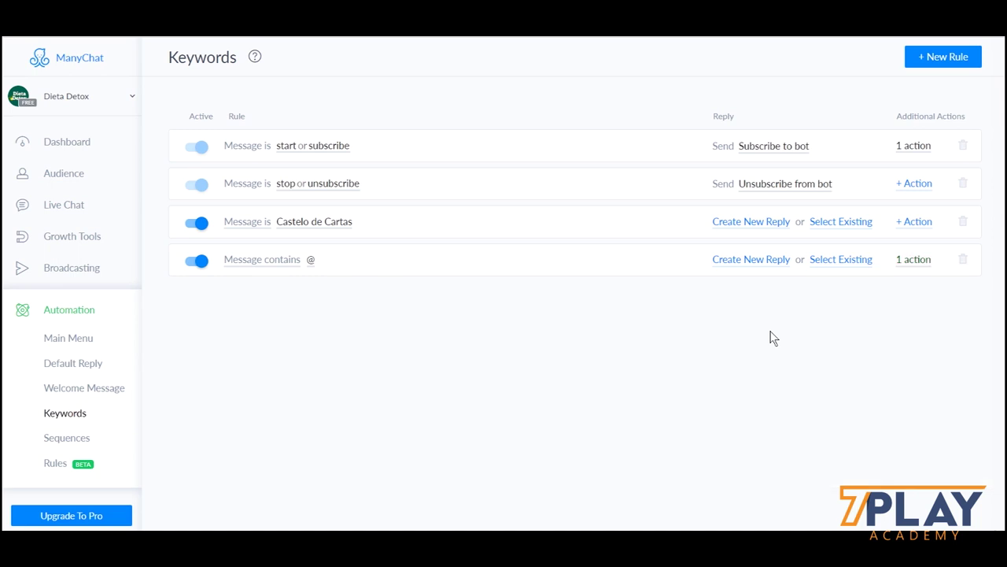